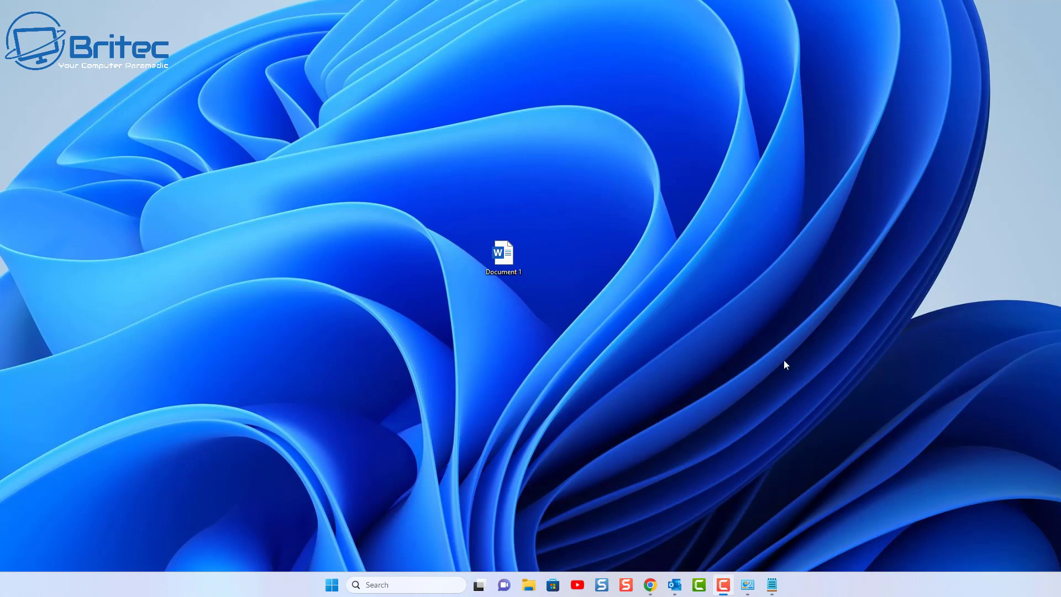
# Open the Document 1 invoice file from the desktop in Microsoft Word
pyautogui.doubleClick(504, 256)
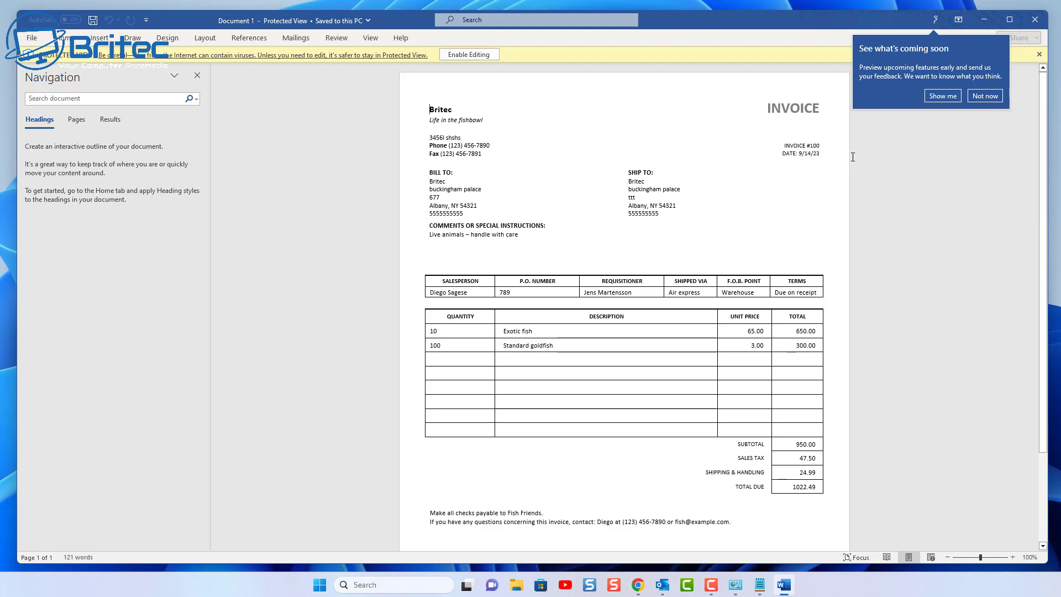
# Enable editing on the invoice and show its File Info page with protection options
pyautogui.click(468, 54)
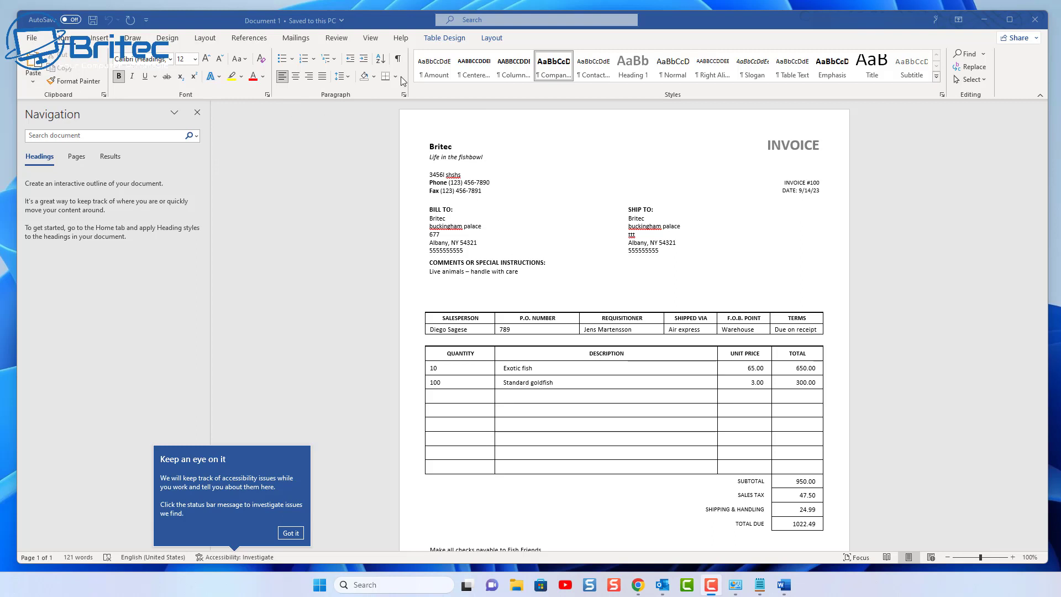
pyautogui.click(33, 39)
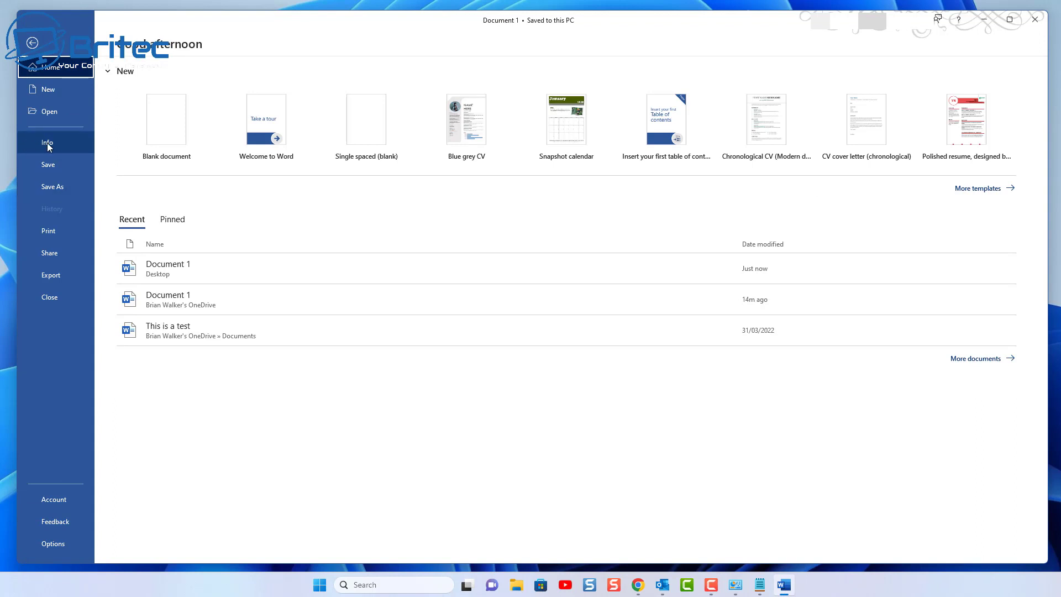
pyautogui.click(65, 145)
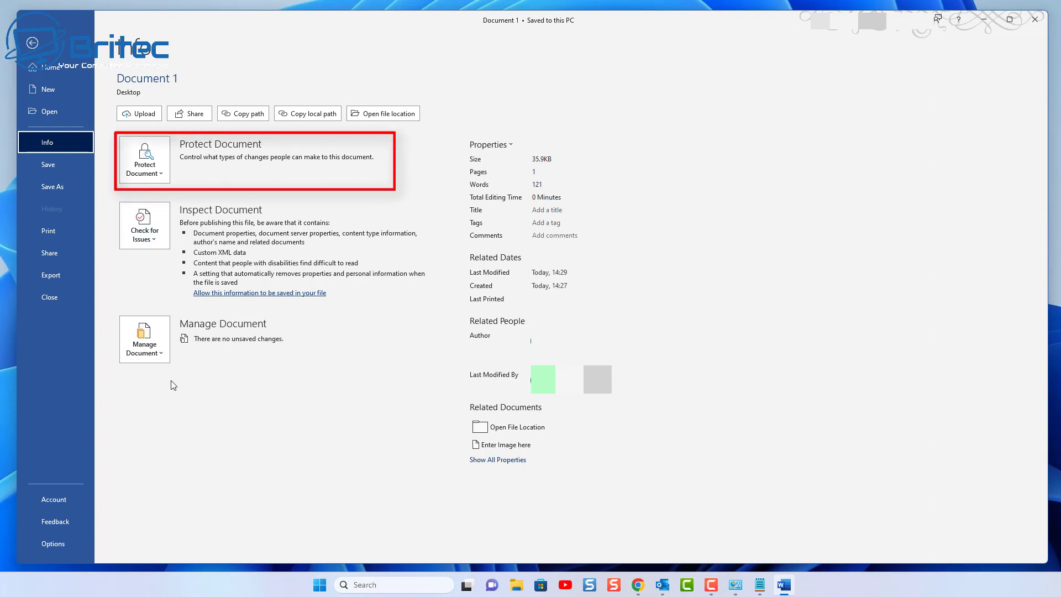
# Choose Encrypt with Password from the Protect Document options
pyautogui.click(158, 176)
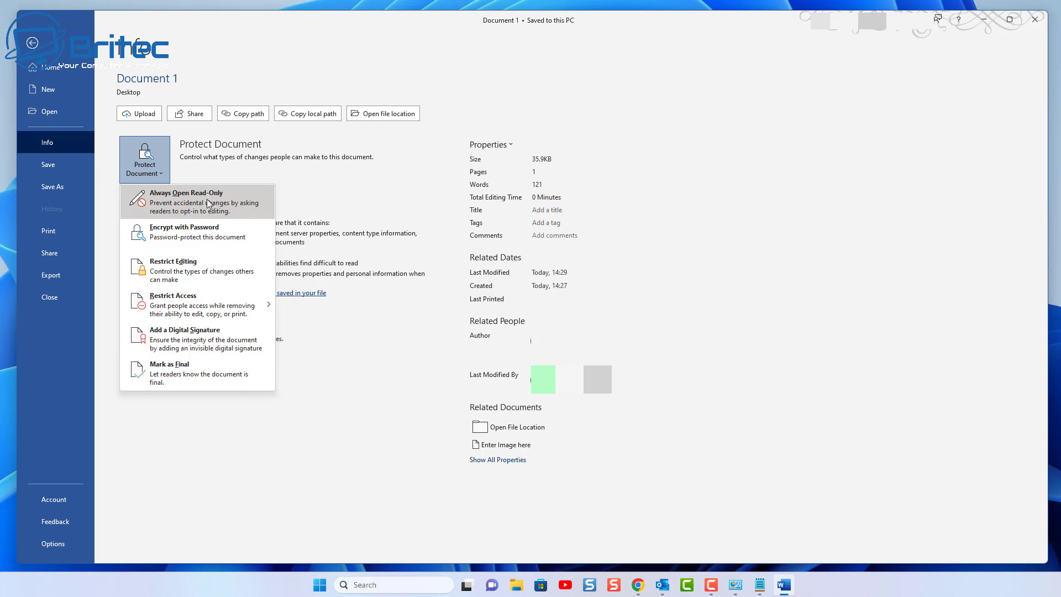
pyautogui.click(183, 231)
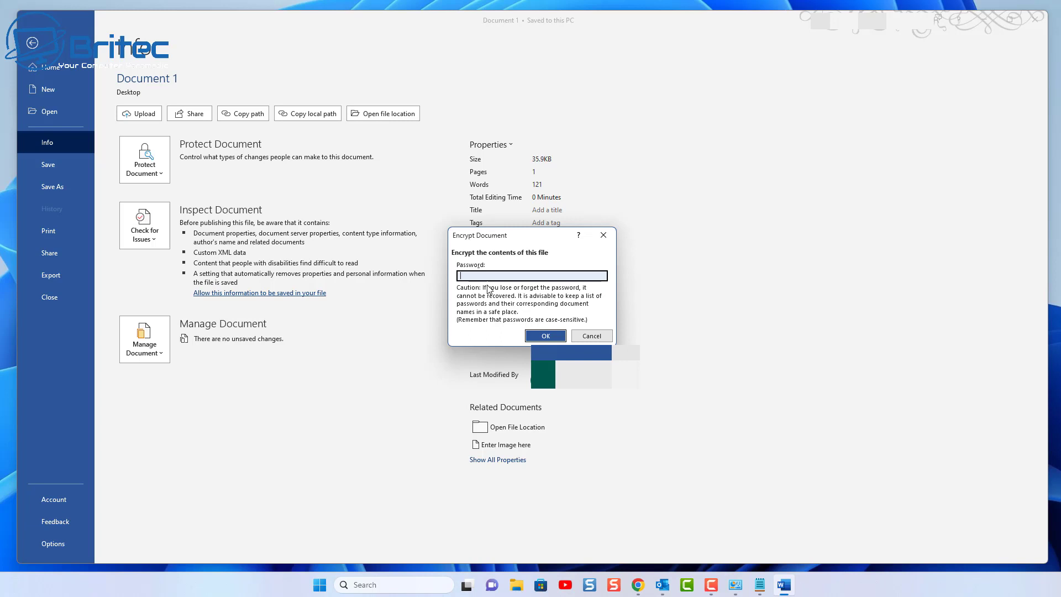
# Enter and confirm an opening password for the invoice in the Encrypt Document dialog
pyautogui.write('pass')
pyautogui.click(539, 335)
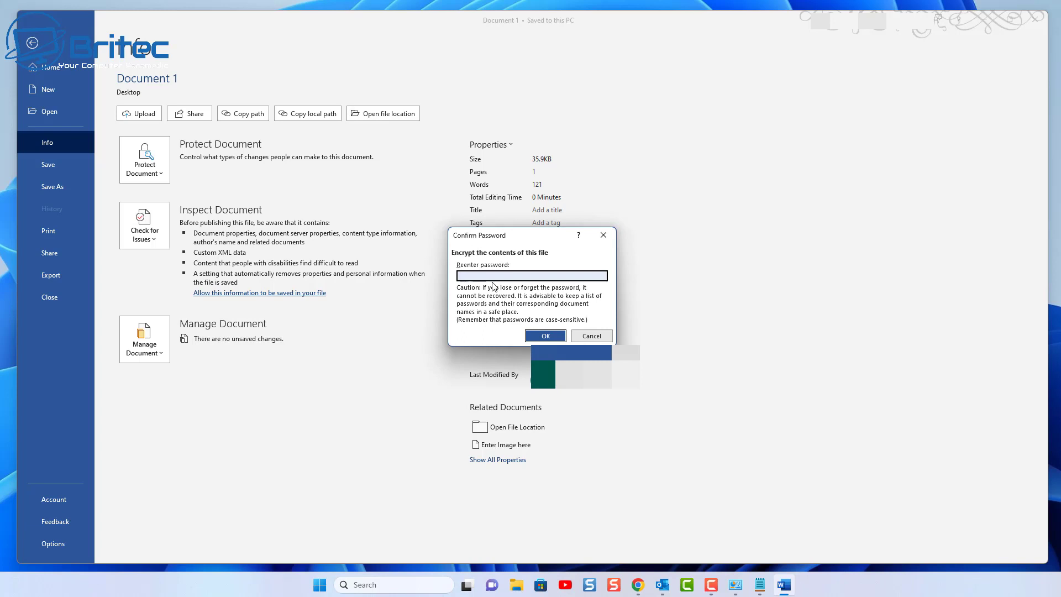
pyautogui.write('1234')
pyautogui.click(540, 336)
pyautogui.click(541, 337)
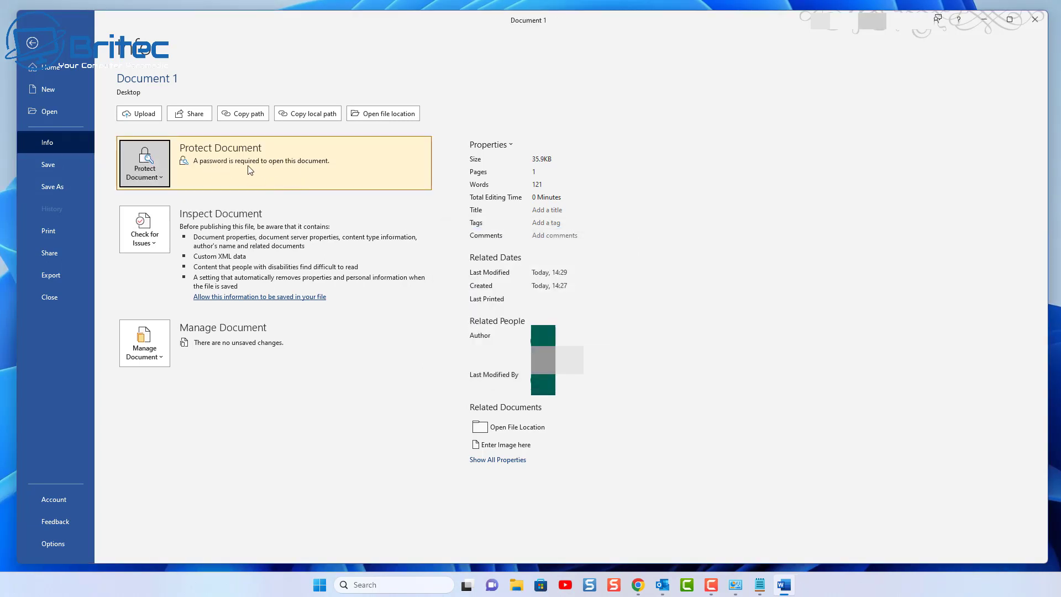
# Close Word saving the encrypted invoice, then reopen Document 1 from the desktop
pyautogui.click(1042, 26)
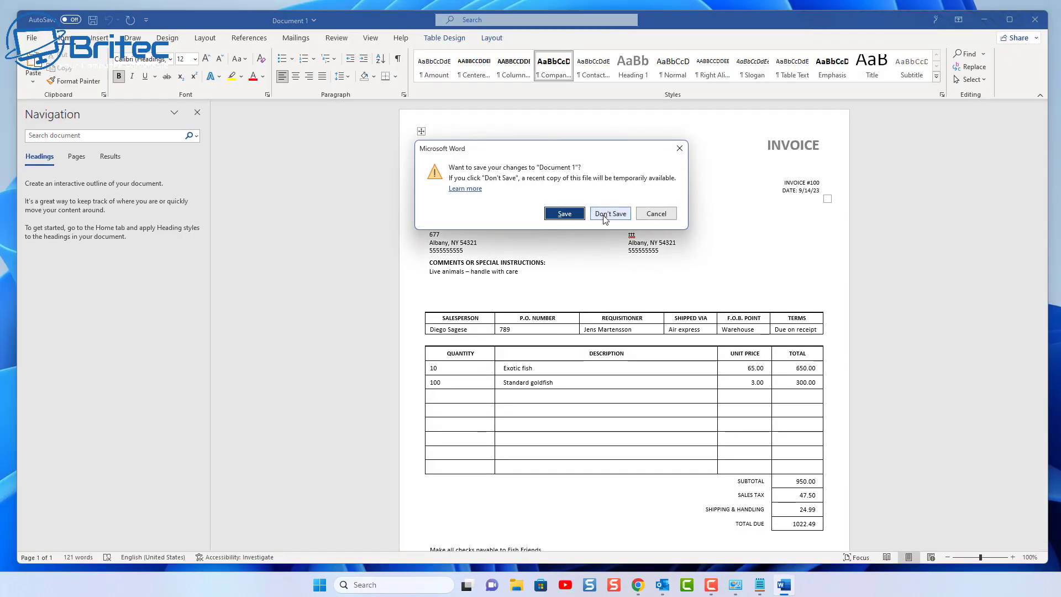
pyautogui.click(565, 214)
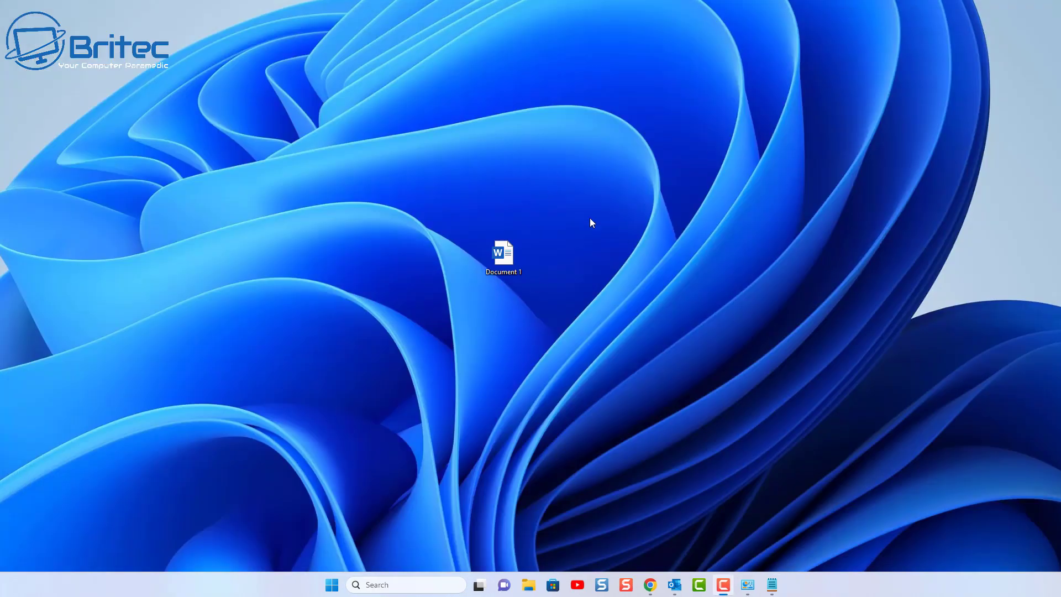
pyautogui.doubleClick(502, 255)
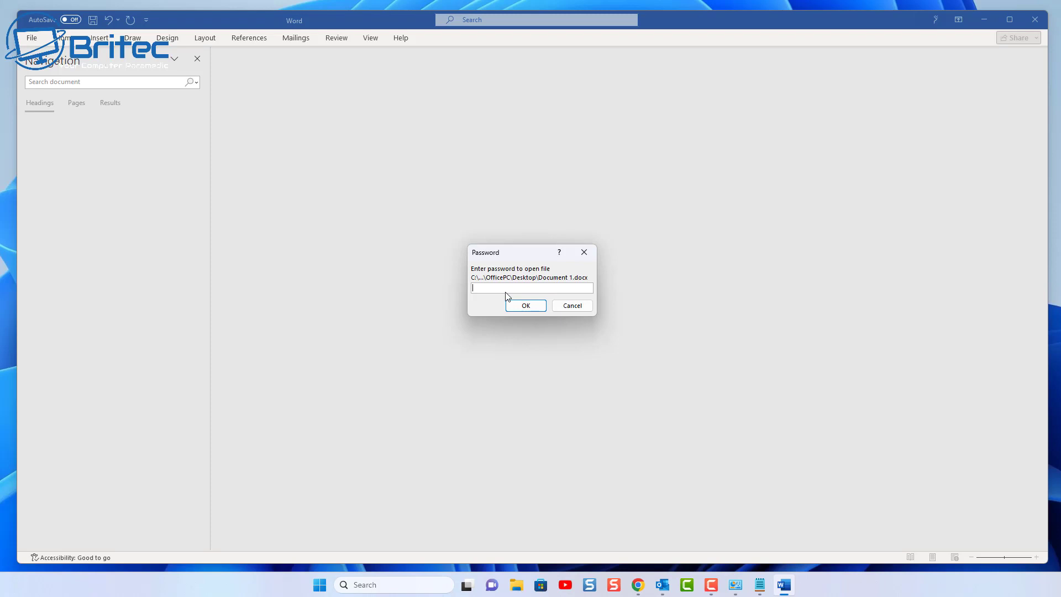
# Try a wrong password and dismiss the incorrect-password error
pyautogui.write('*********')
pyautogui.click(521, 305)
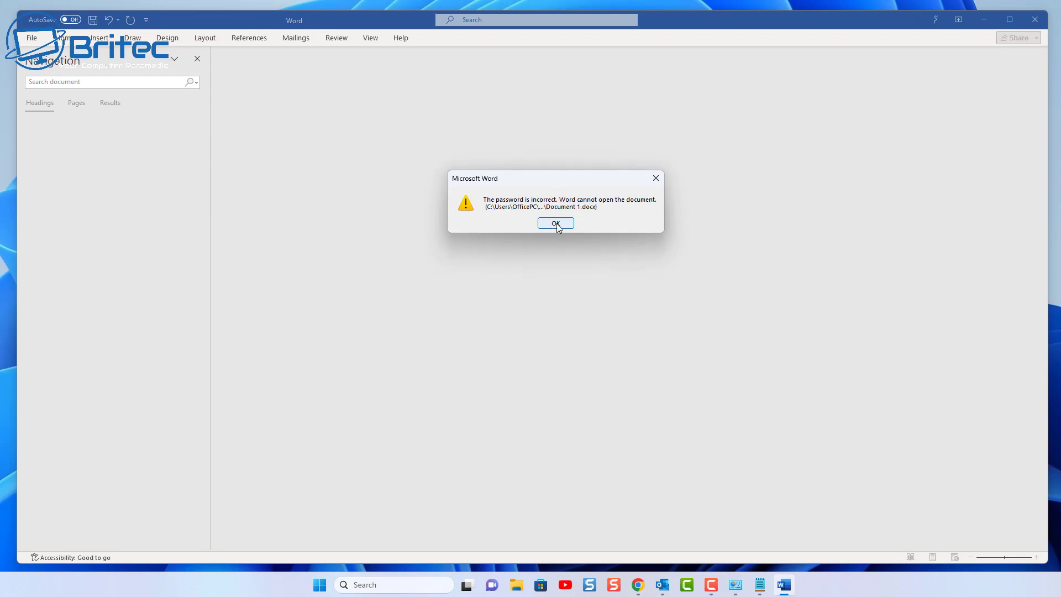
pyautogui.click(556, 224)
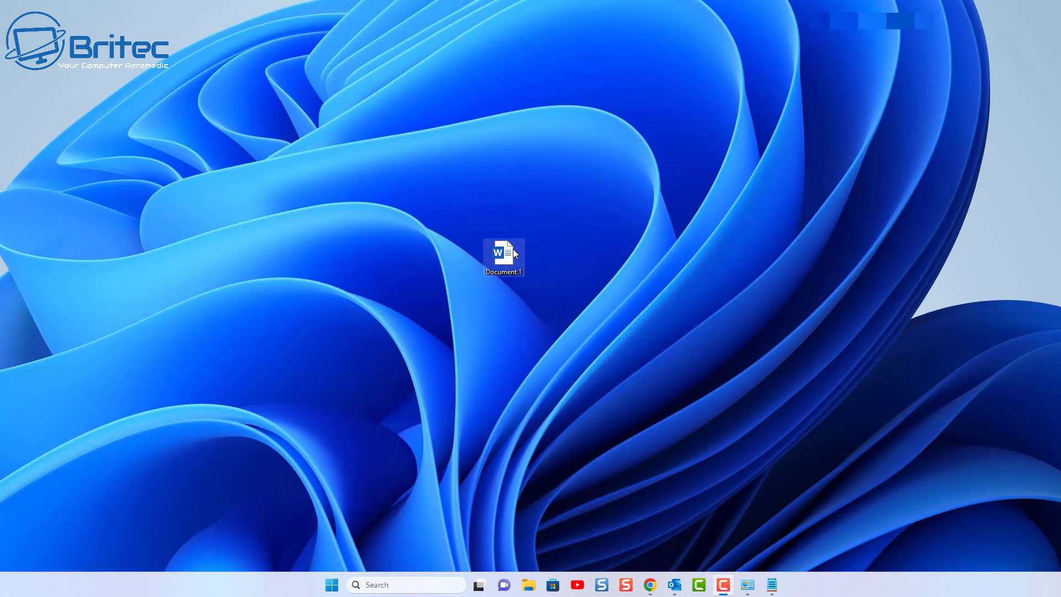
# Reopen Document 1 and unlock it with the correct password
pyautogui.doubleClick(514, 252)
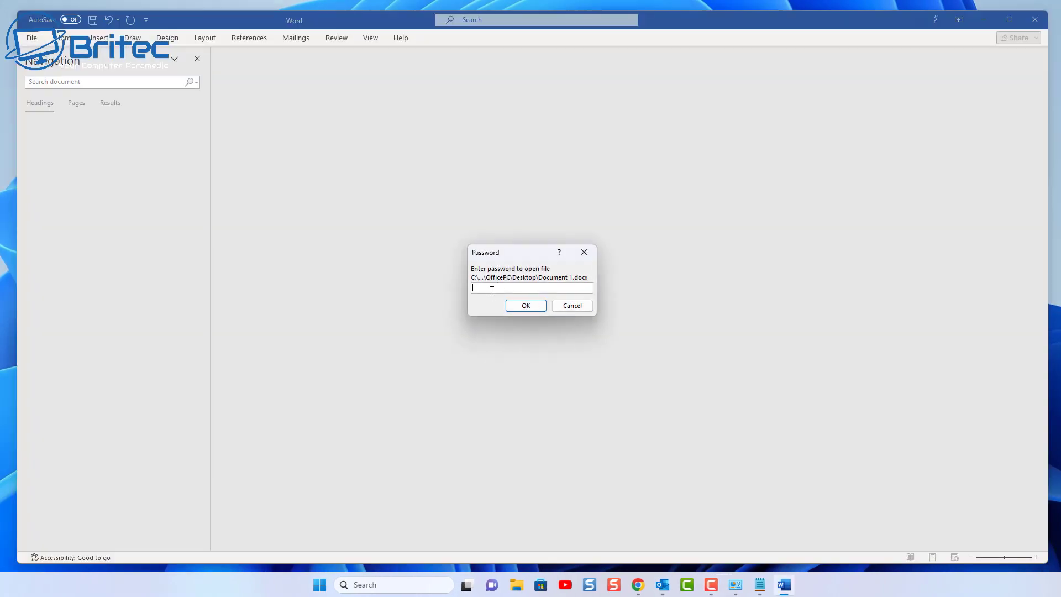
pyautogui.write('1234')
pyautogui.click(529, 306)
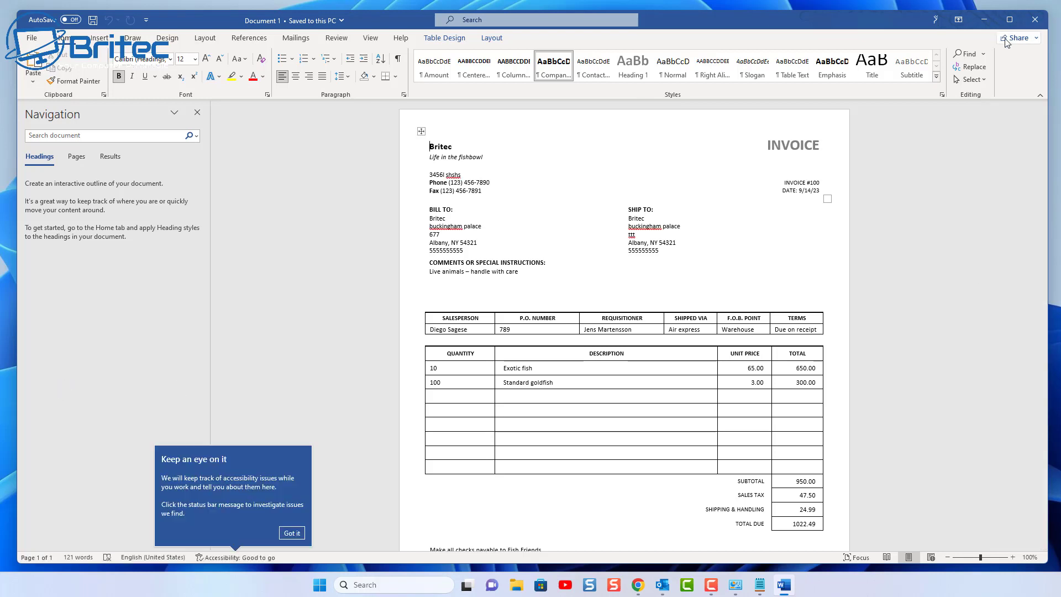
# Close the invoice and choose 7-Zip > Add to archive for Document 1 on the desktop
pyautogui.click(1035, 20)
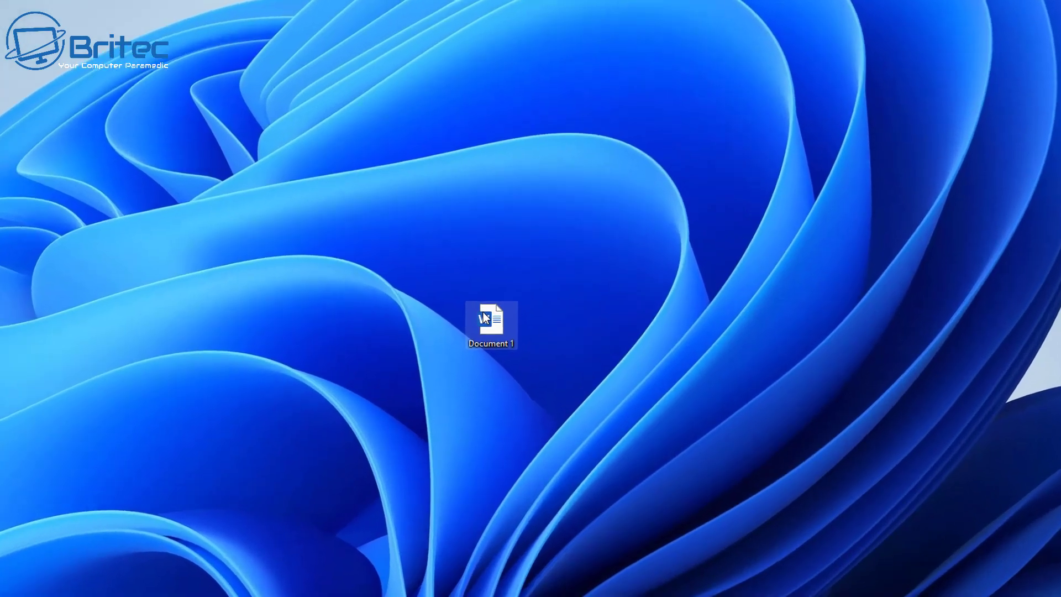
pyautogui.rightClick(499, 250)
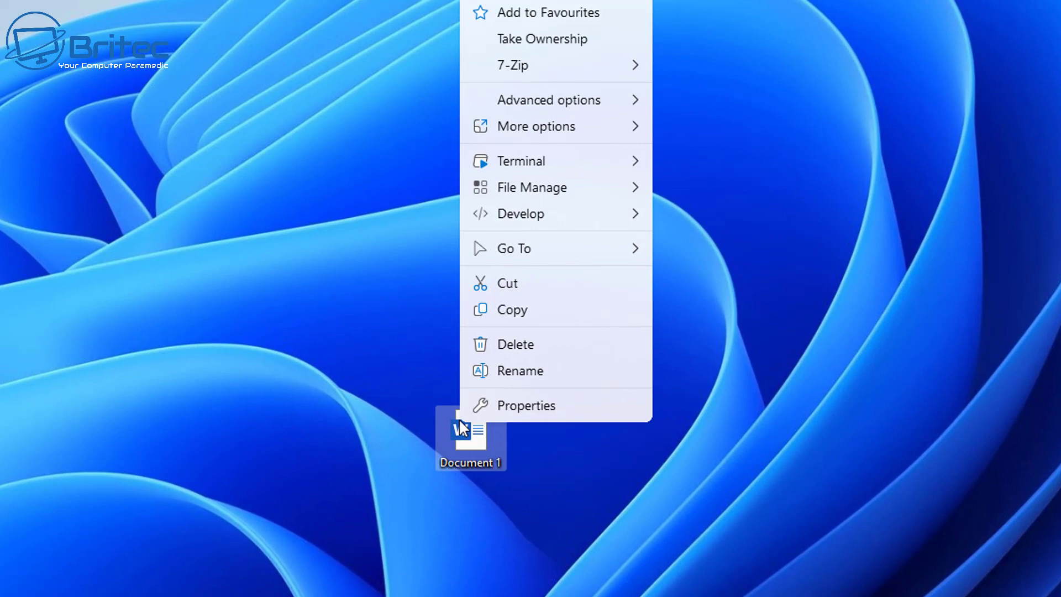
pyautogui.moveTo(528, 69)
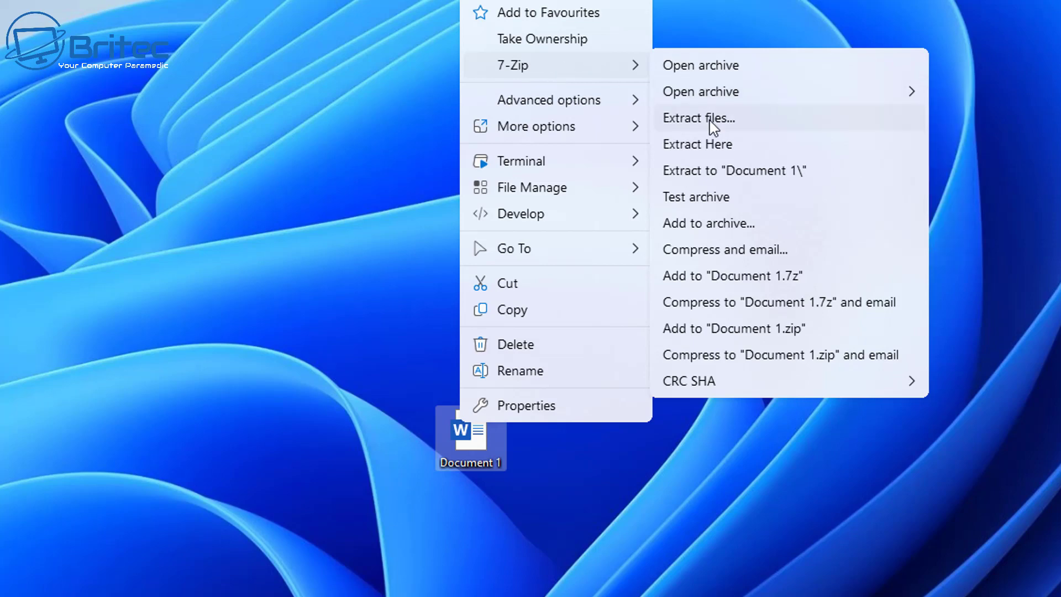
pyautogui.click(726, 224)
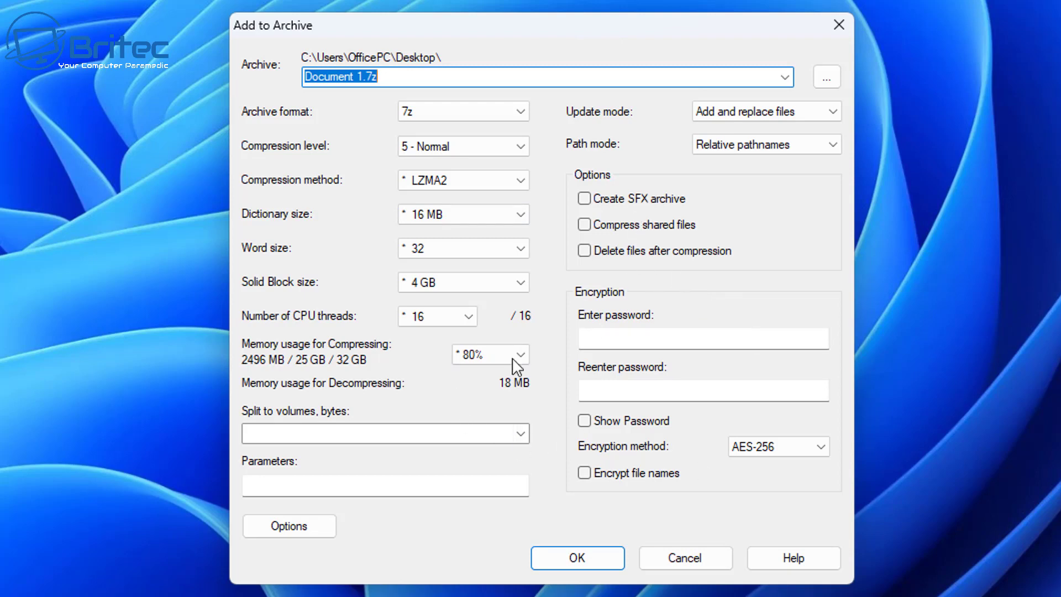
# Enter and confirm an AES-256 archive password, then create Document 1.7z
pyautogui.click(598, 338)
pyautogui.write('1234')
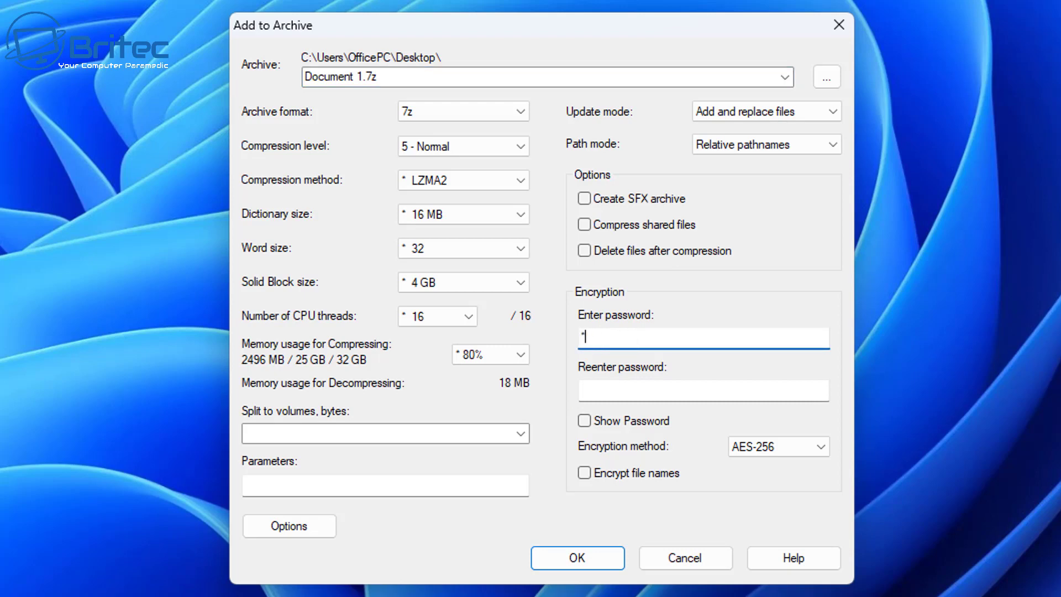
pyautogui.click(604, 385)
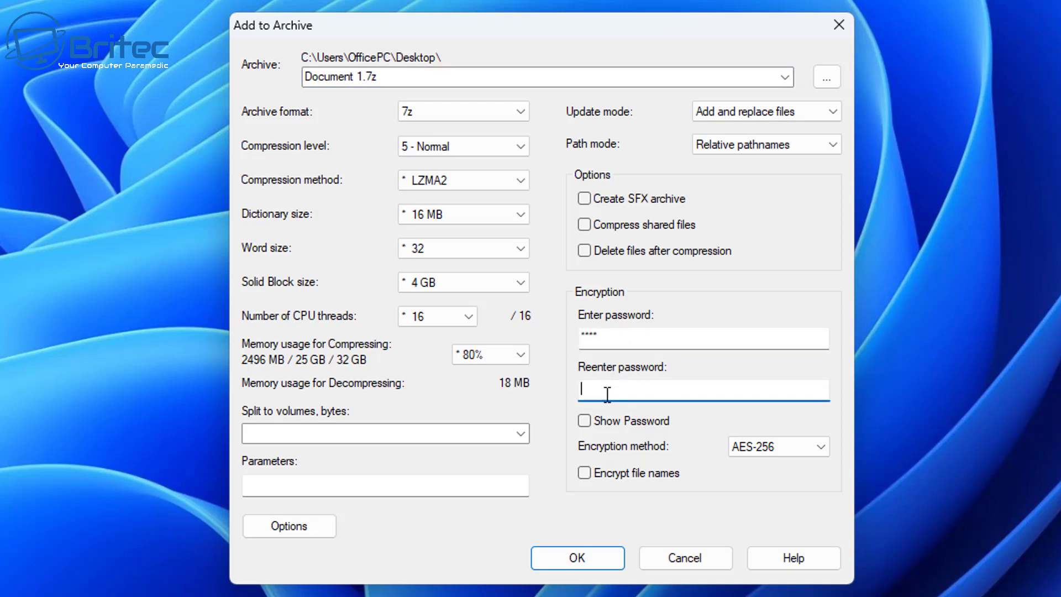
pyautogui.write('****')
pyautogui.press('BackSpace')
pyautogui.press('BackSpace')
pyautogui.press('BackSpace')
pyautogui.press('BackSpace')
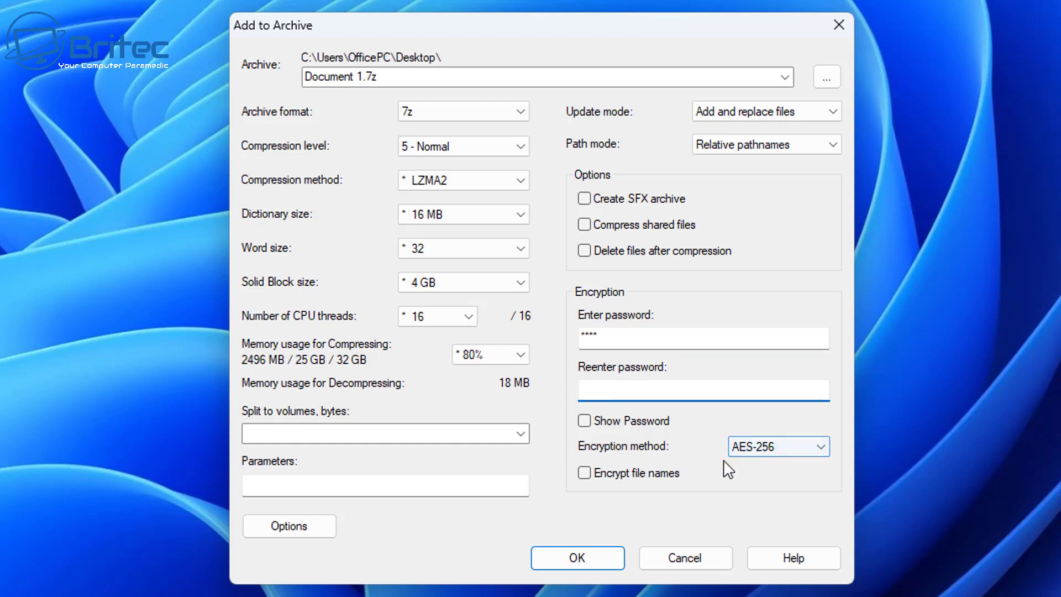
pyautogui.write('****')
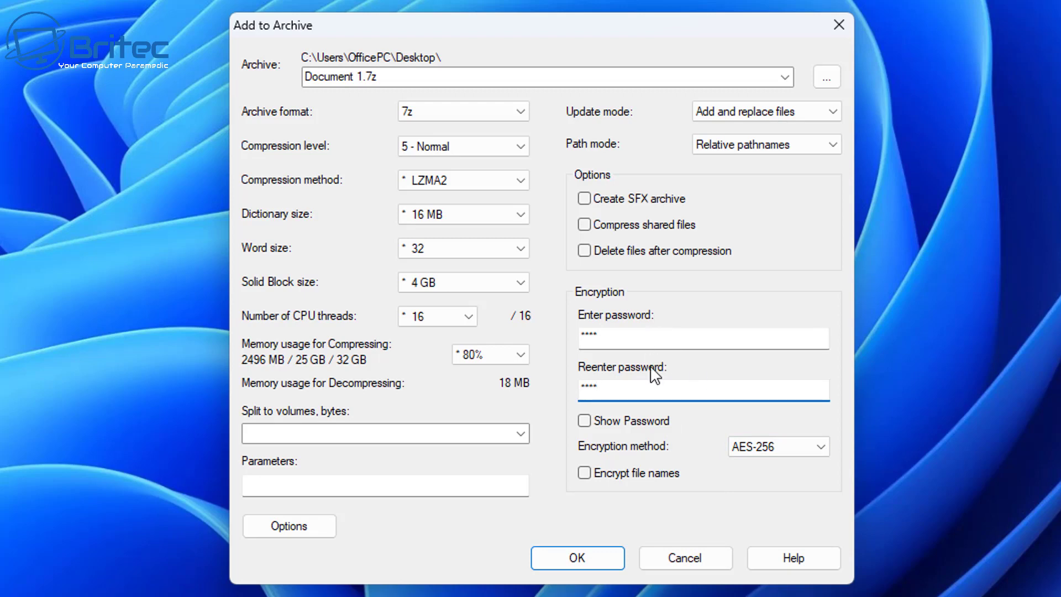
pyautogui.click(577, 558)
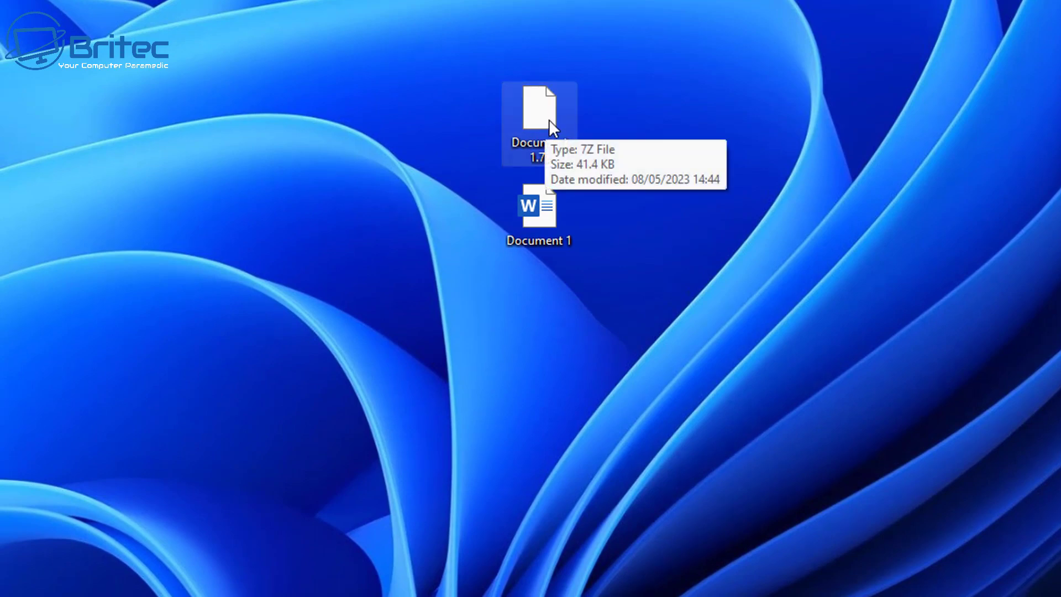
# Open Document 1.7z in the 7-Zip File Manager through its 7-Zip context menu
pyautogui.click(556, 115)
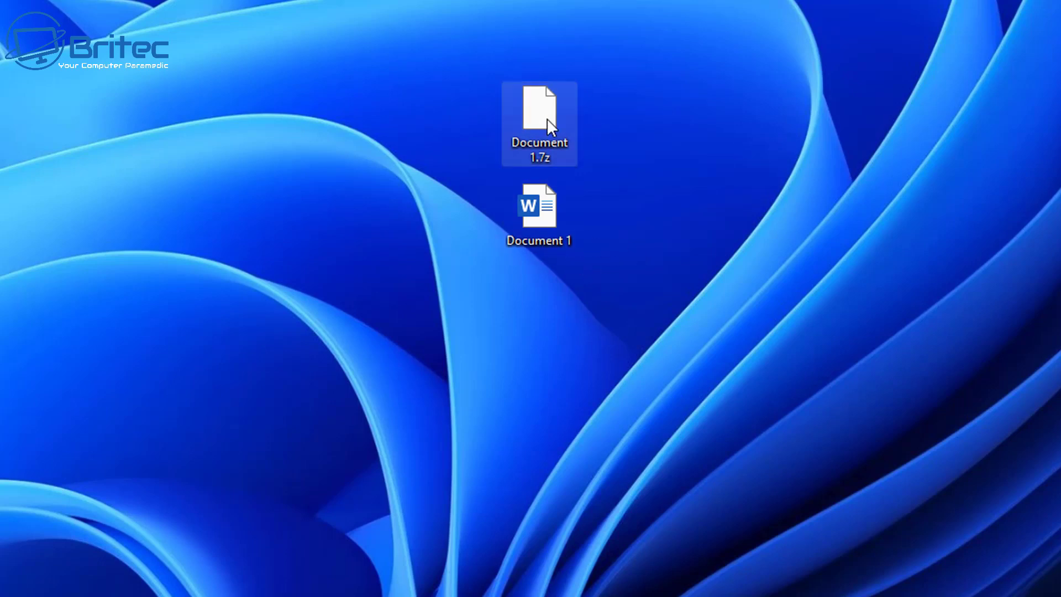
pyautogui.moveTo(544, 116)
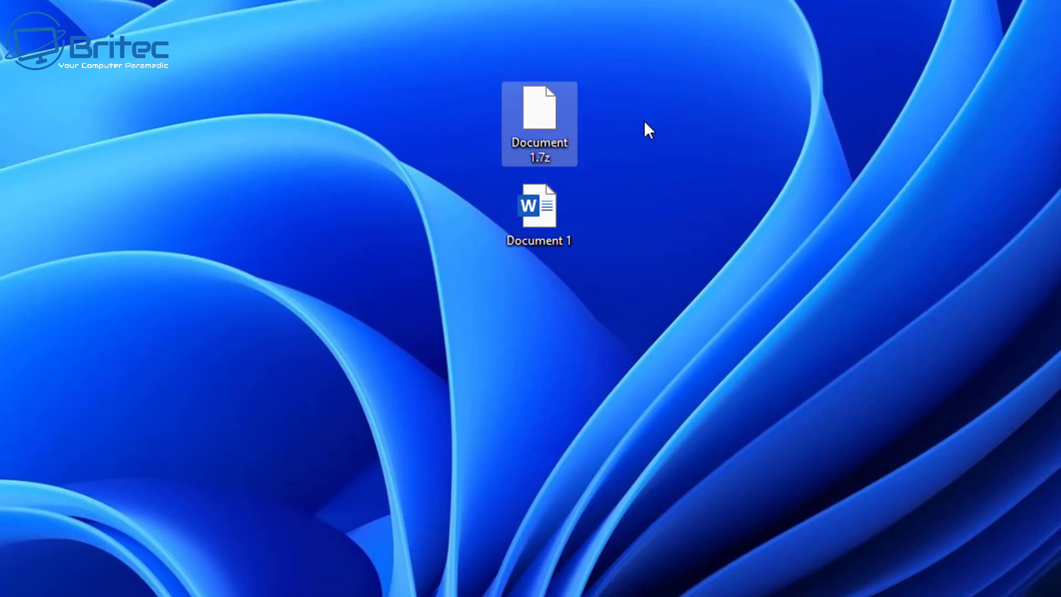
pyautogui.rightClick(544, 116)
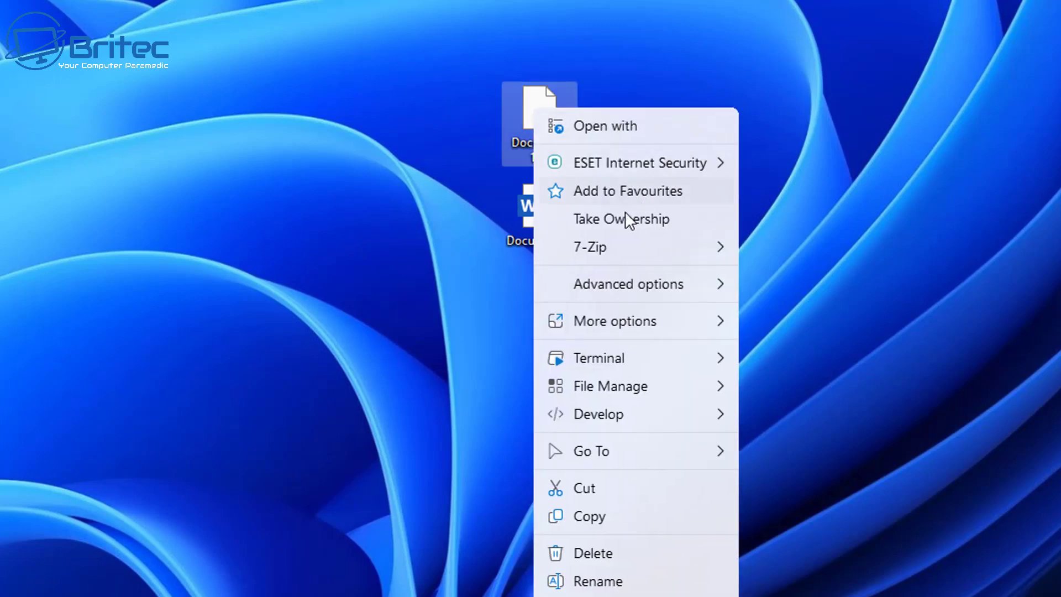
pyautogui.moveTo(603, 248)
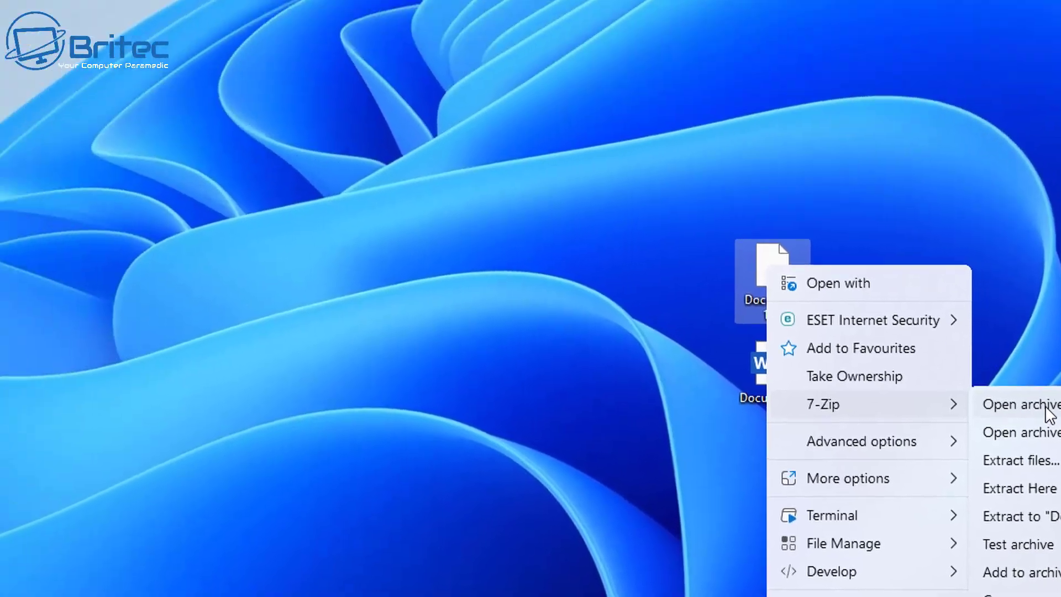
pyautogui.click(815, 251)
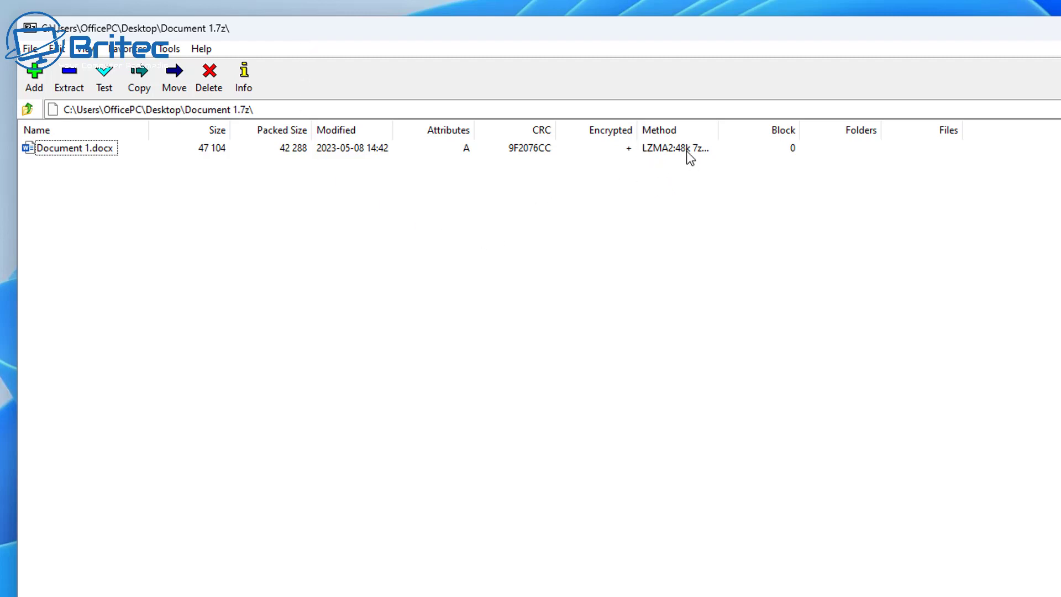
# Open Document 1.docx from the archive, unlocking it with the archive password
pyautogui.doubleClick(53, 149)
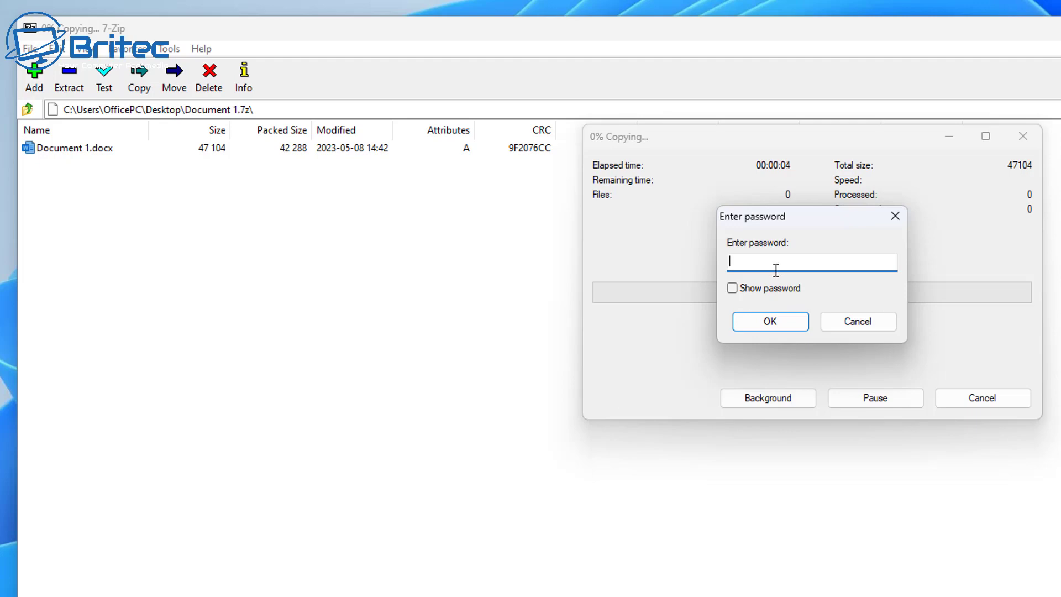
pyautogui.write('1234')
pyautogui.click(768, 322)
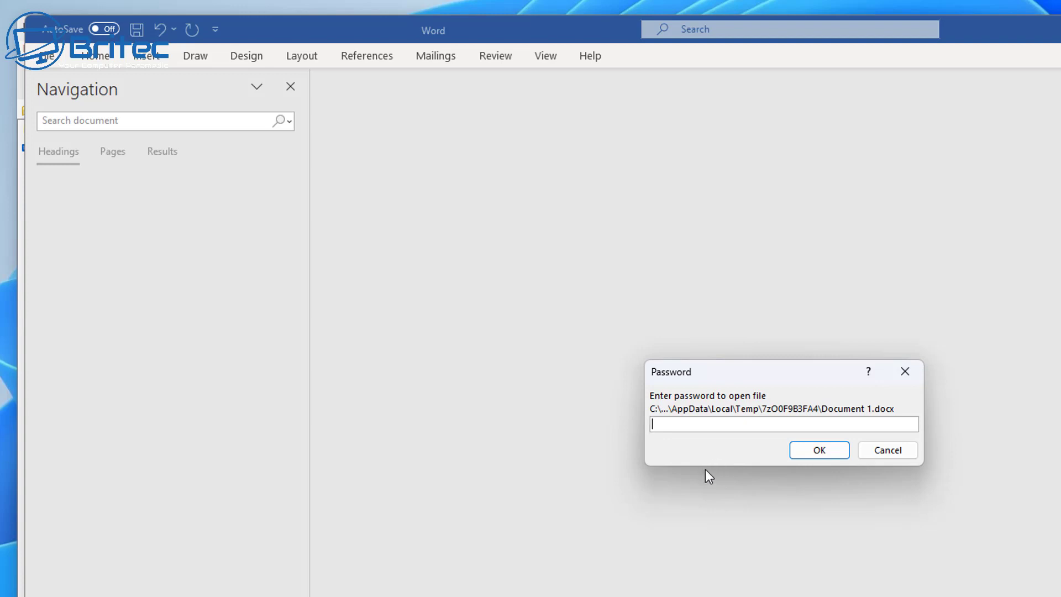
# Enter the document password so Word opens the invoice extracted from the archive
pyautogui.write('1234')
pyautogui.click(824, 452)
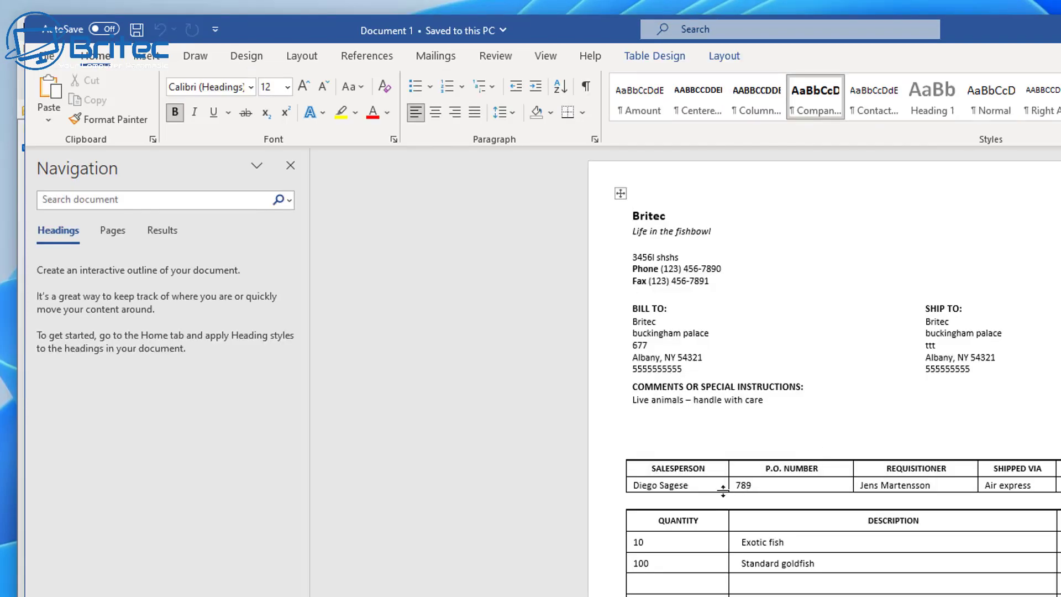